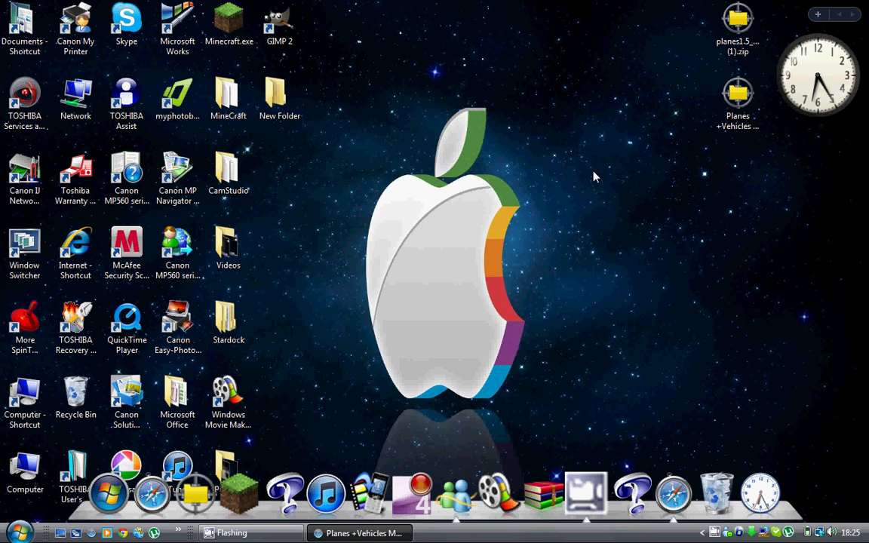
# - Bring back the MediaFire Planes Vehicles Mod 1.5 page and cancel the zip download
pyautogui.click(386, 533)
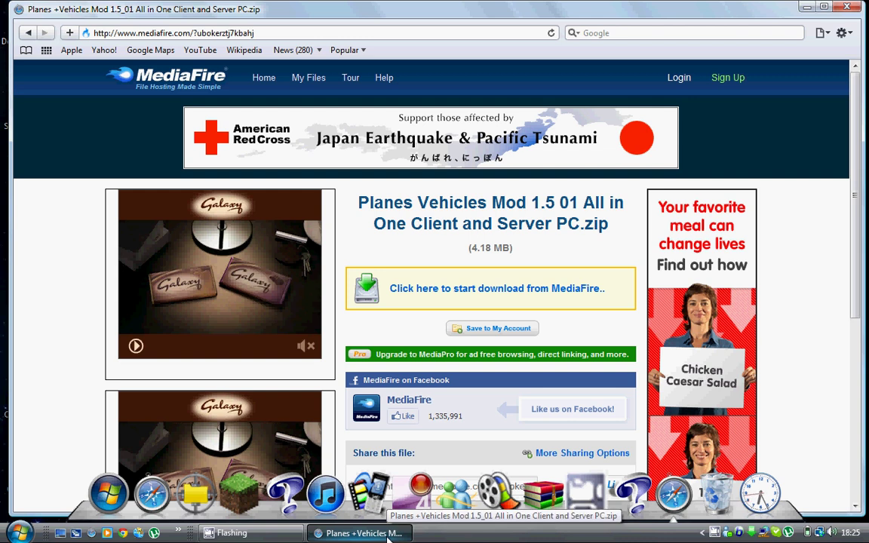
pyautogui.click(451, 294)
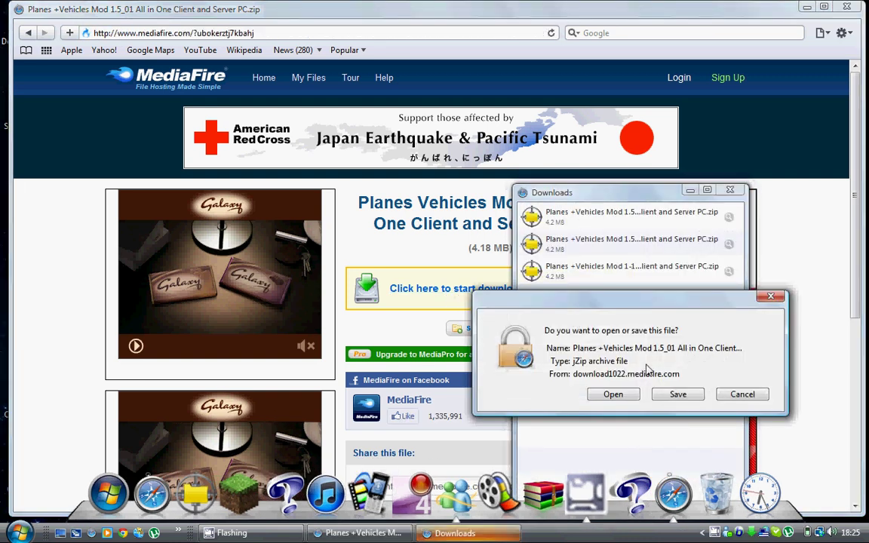
pyautogui.click(746, 398)
pyautogui.click(730, 190)
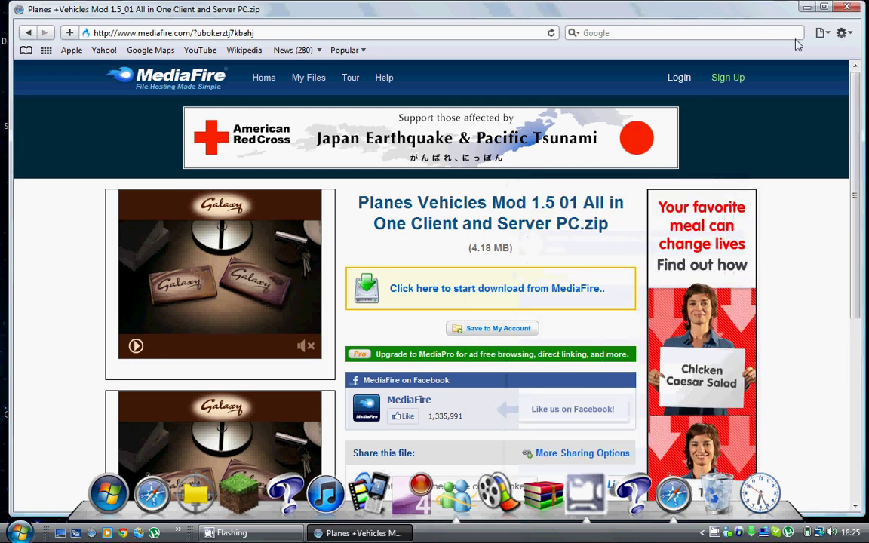
# - Open the Planes +Vehicles archive in jZip and pull out WinRar x32.zip and x64.zip
pyautogui.click(806, 7)
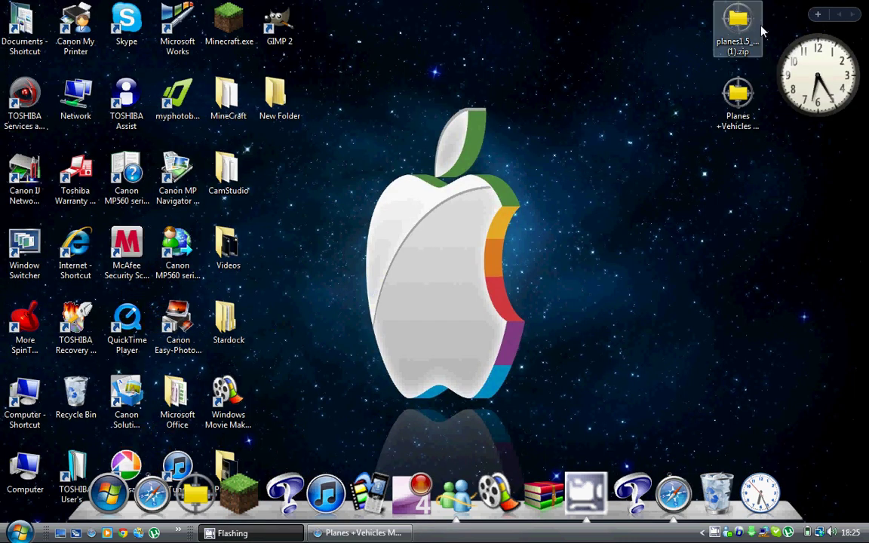
pyautogui.moveTo(723, 108); pyautogui.dragTo(571, 34)
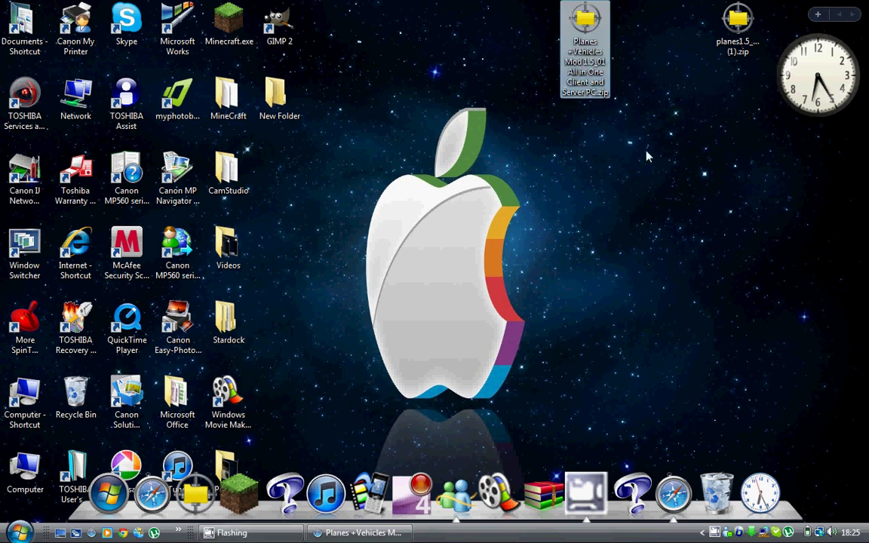
pyautogui.doubleClick(587, 27)
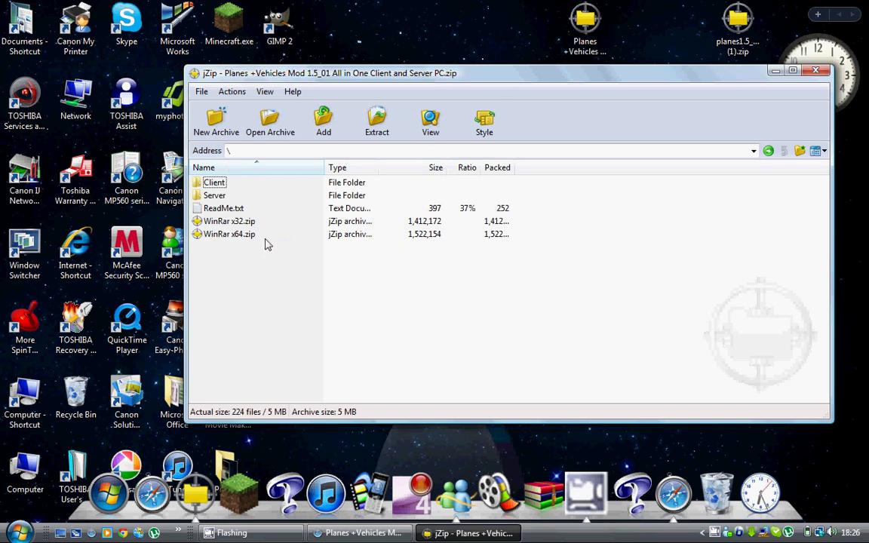
pyautogui.moveTo(265, 254); pyautogui.dragTo(360, 12)
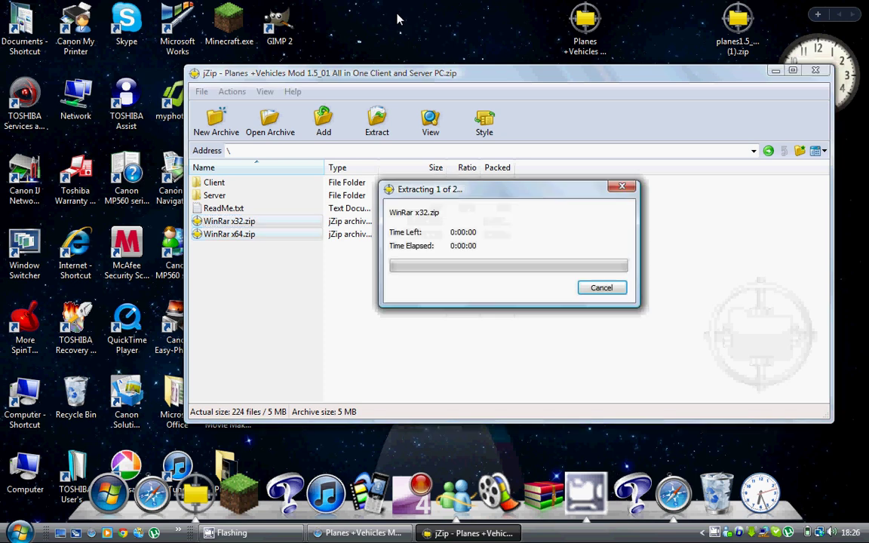
pyautogui.click(815, 70)
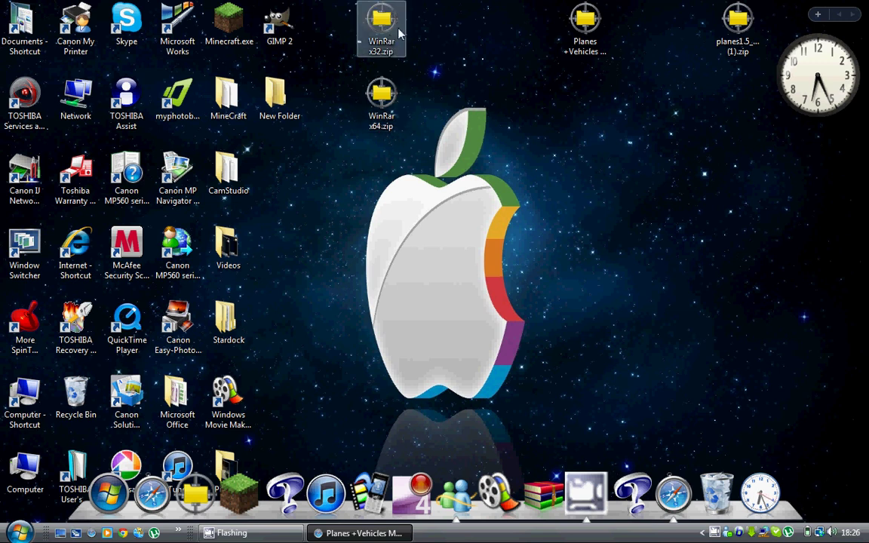
# - Send the desktop copies of WinRar x32.zip and x64.zip to the Recycle Bin
pyautogui.moveTo(415, 186); pyautogui.dragTo(381, 17)
pyautogui.press('Delete')
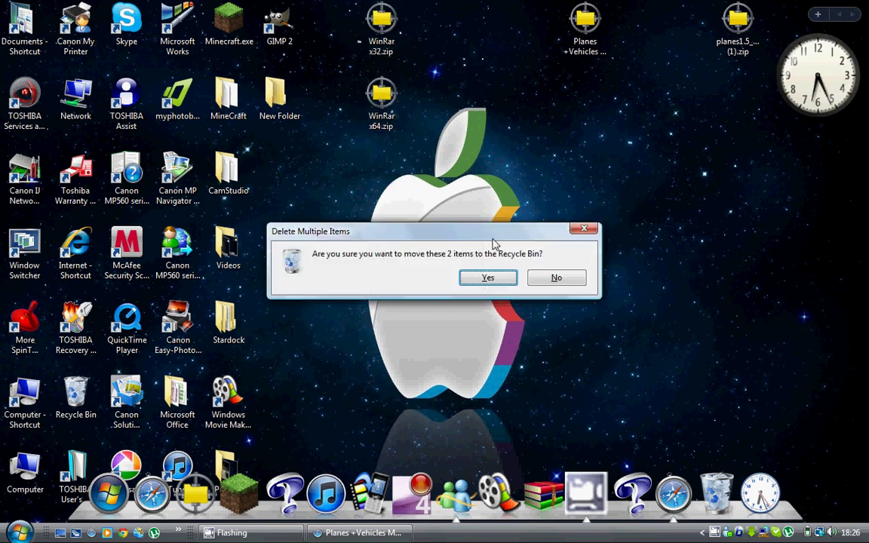
pyautogui.click(488, 279)
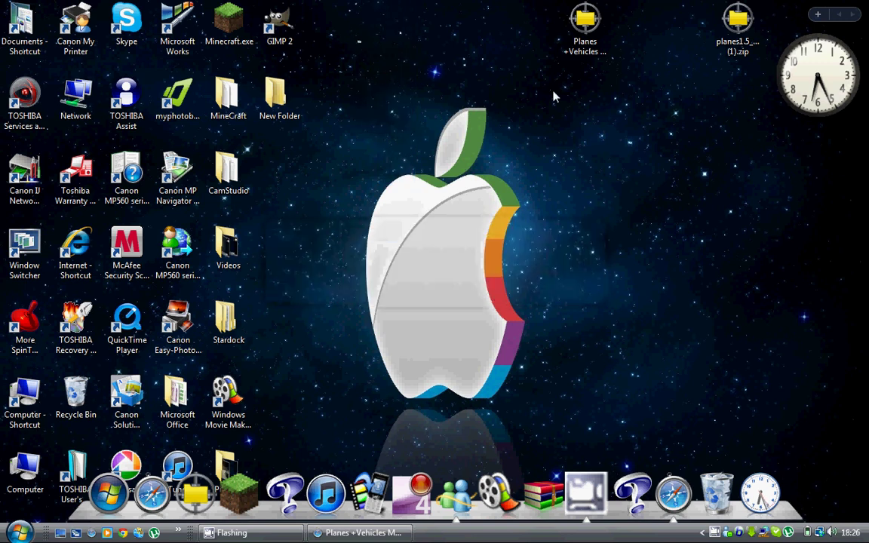
# - Extract the Planes +Vehicles archive with WinRAR into the Desktop folder
pyautogui.rightClick(576, 30)
pyautogui.click(370, 122)
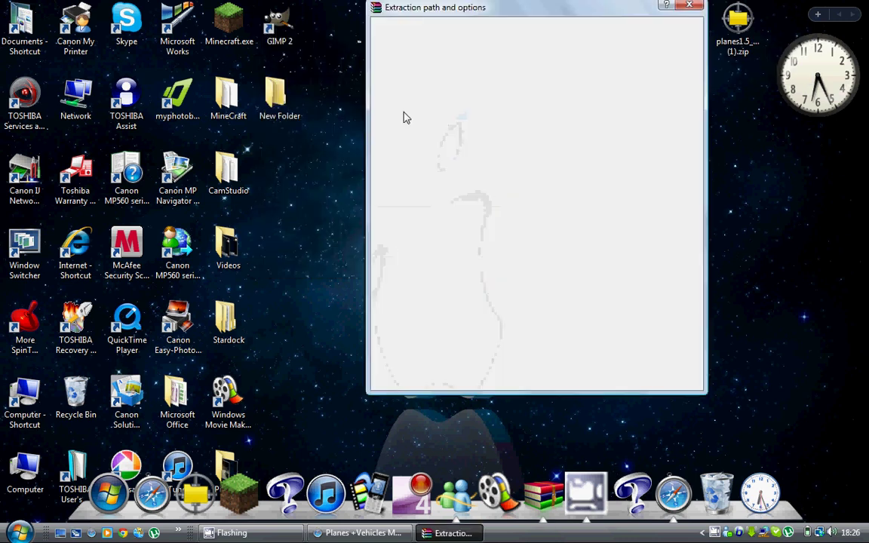
pyautogui.doubleClick(558, 85)
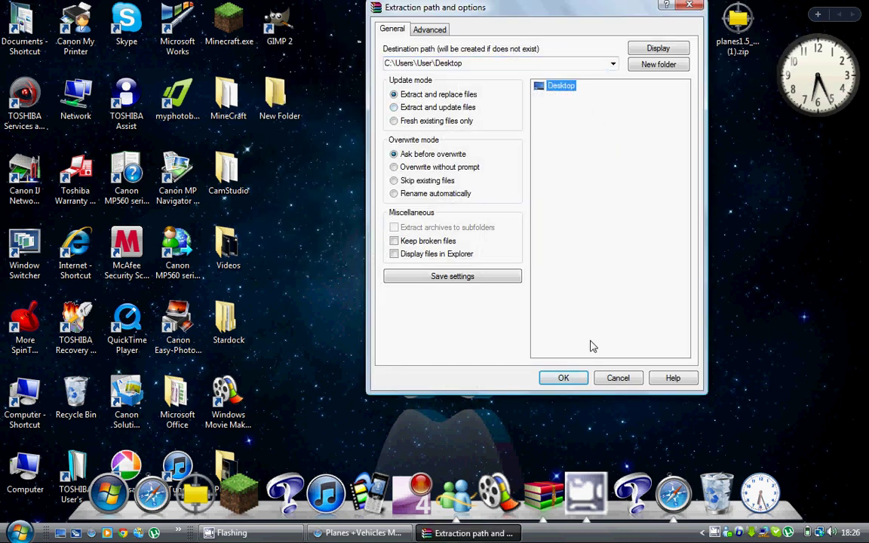
pyautogui.click(567, 379)
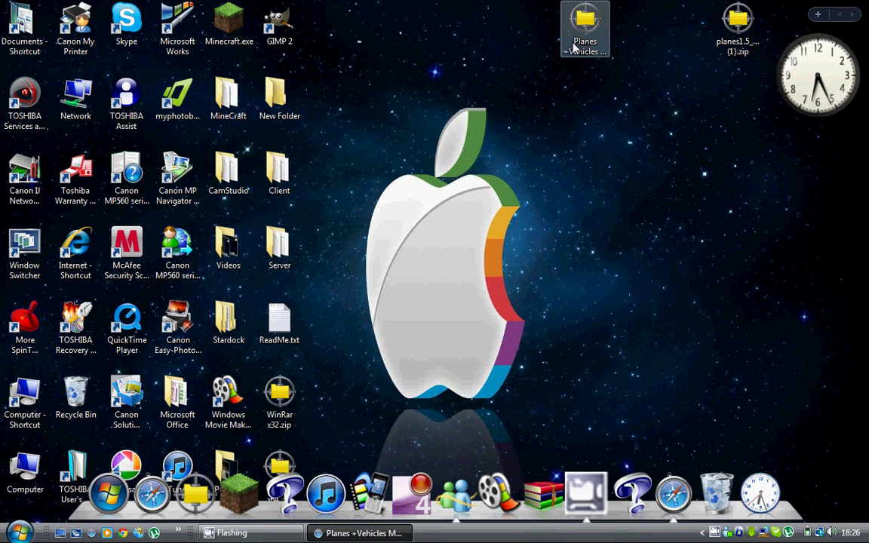
# - Tidy the desktop icons and recycle Server, ReadMe.txt and both WinRar zips
pyautogui.moveTo(573, 47); pyautogui.dragTo(731, 117)
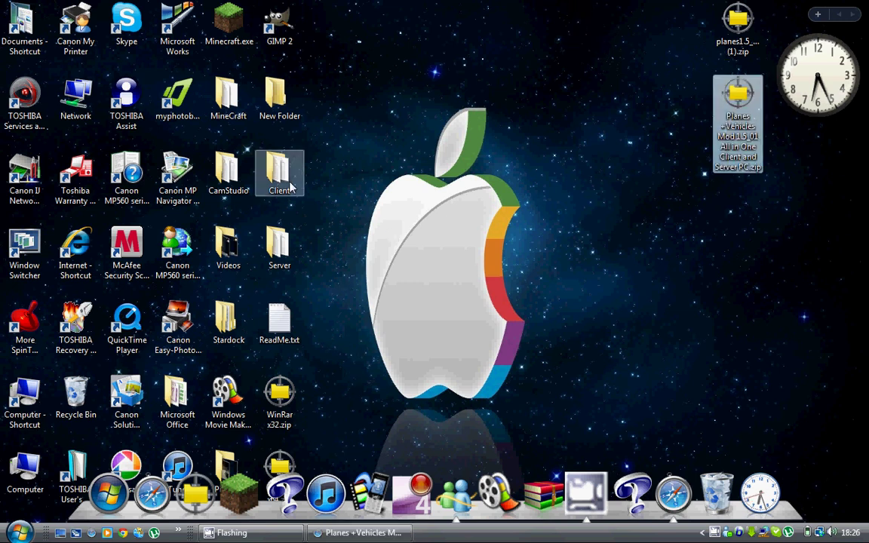
pyautogui.moveTo(278, 170); pyautogui.dragTo(531, 97)
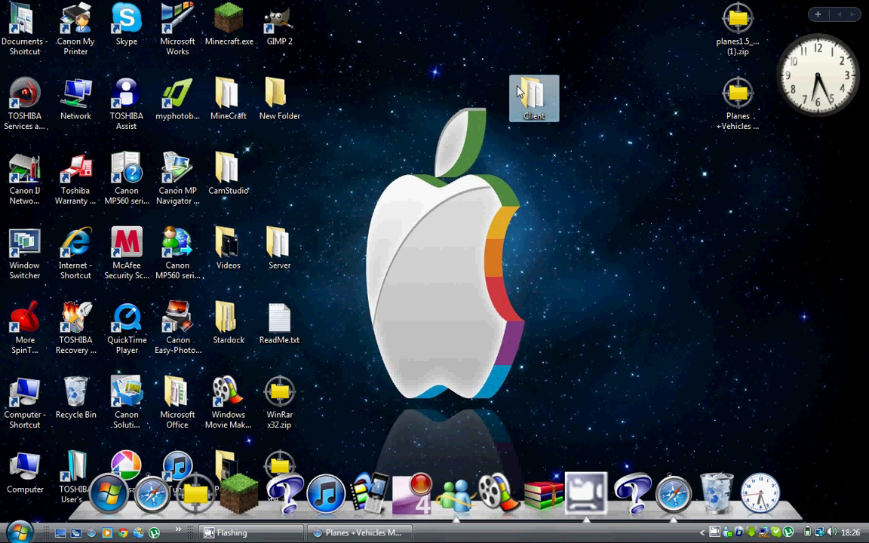
pyautogui.moveTo(279, 461); pyautogui.dragTo(256, 226)
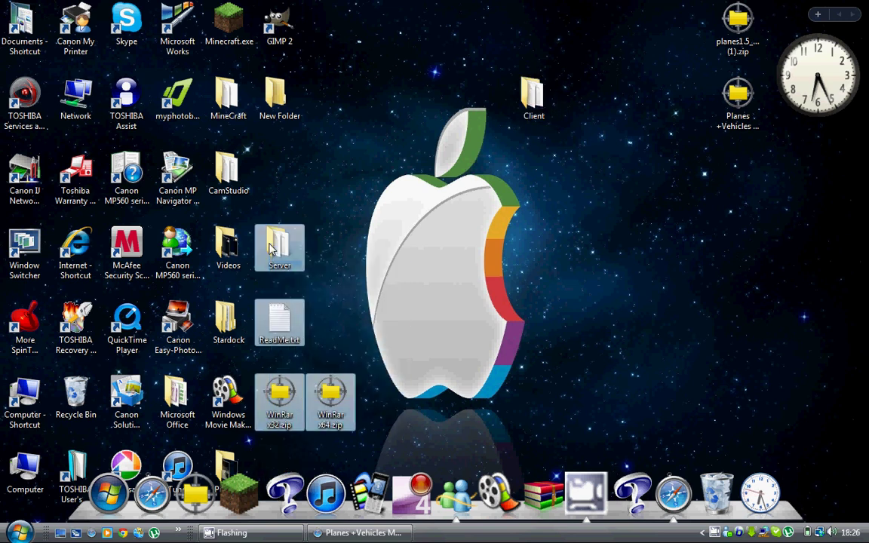
pyautogui.press('Delete')
pyautogui.click(494, 280)
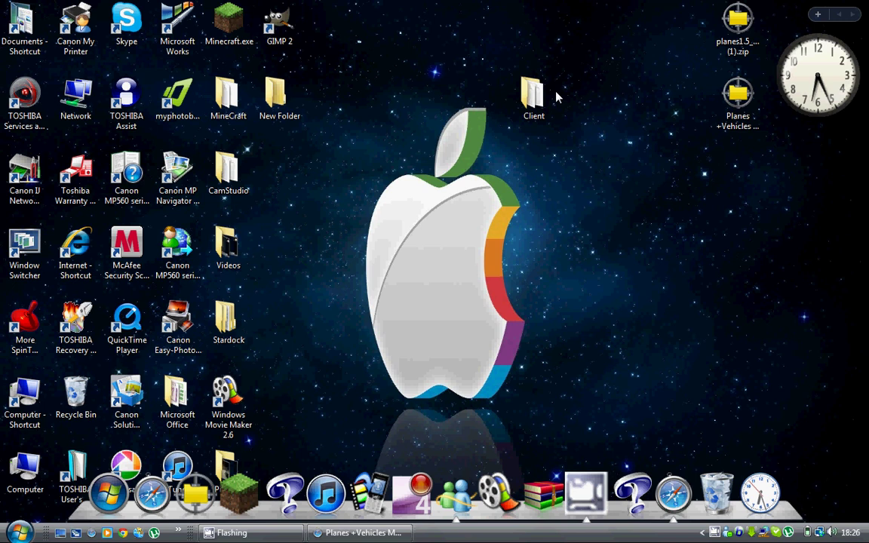
# - Open the AppData Roaming folder through the Run prompt with %appdata%
pyautogui.click(18, 534)
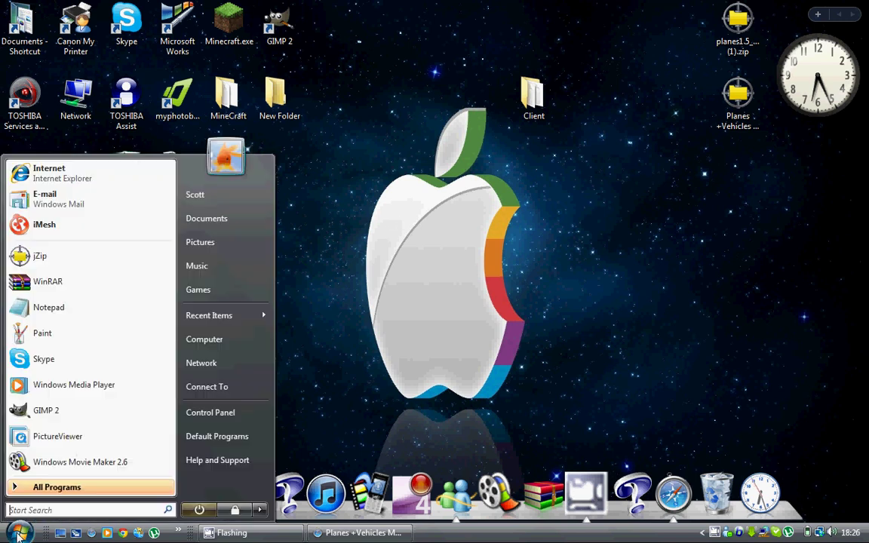
pyautogui.write('run')
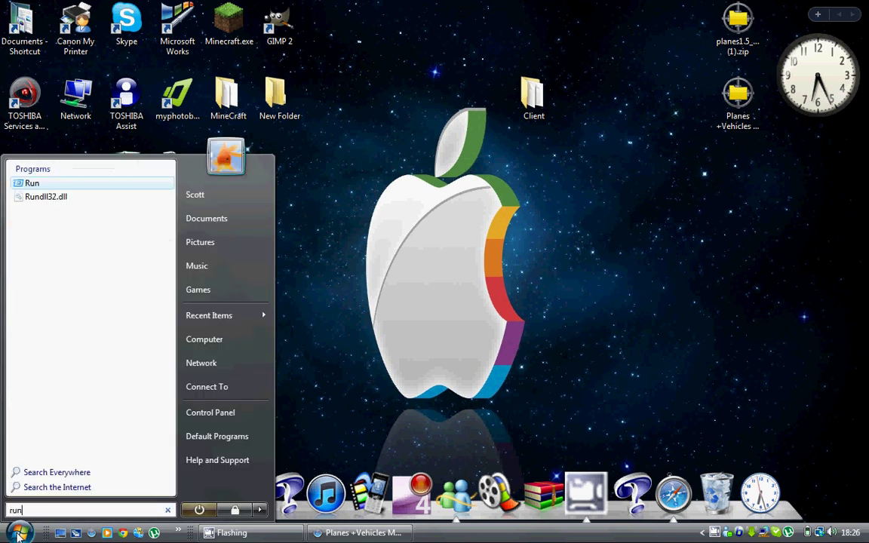
pyautogui.press('Return')
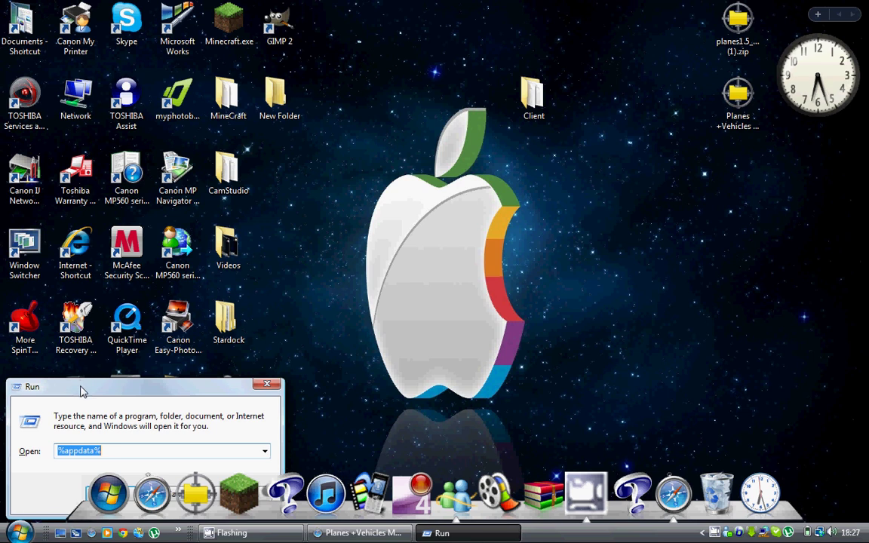
pyautogui.moveTo(82, 390); pyautogui.dragTo(86, 340)
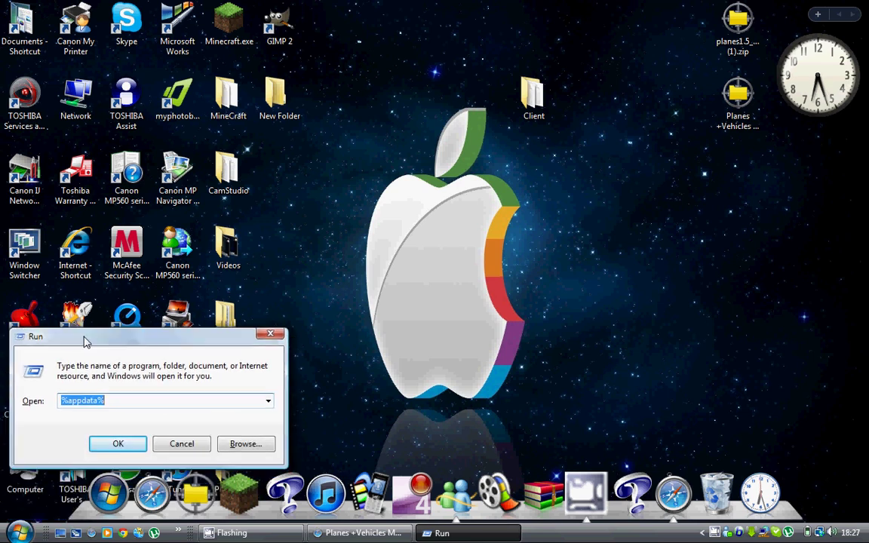
pyautogui.click(118, 445)
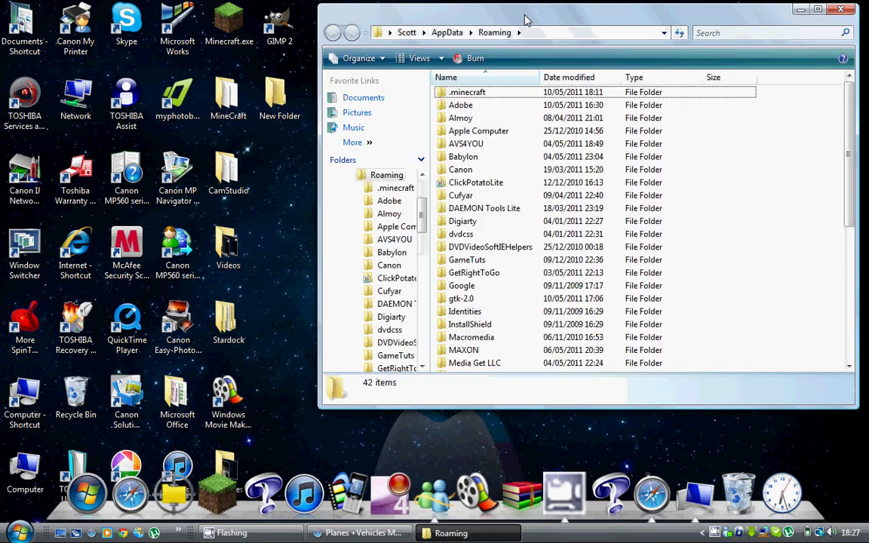
# - Go into .minecraft\bin and bring up the actions for minecraft.jar
pyautogui.moveTo(526, 19); pyautogui.dragTo(150, 84)
pyautogui.doubleClick(125, 160)
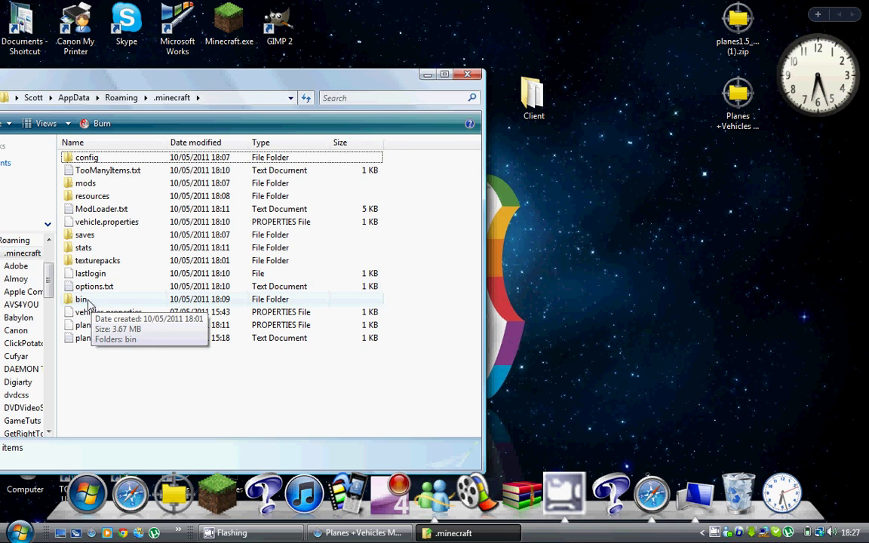
pyautogui.doubleClick(83, 300)
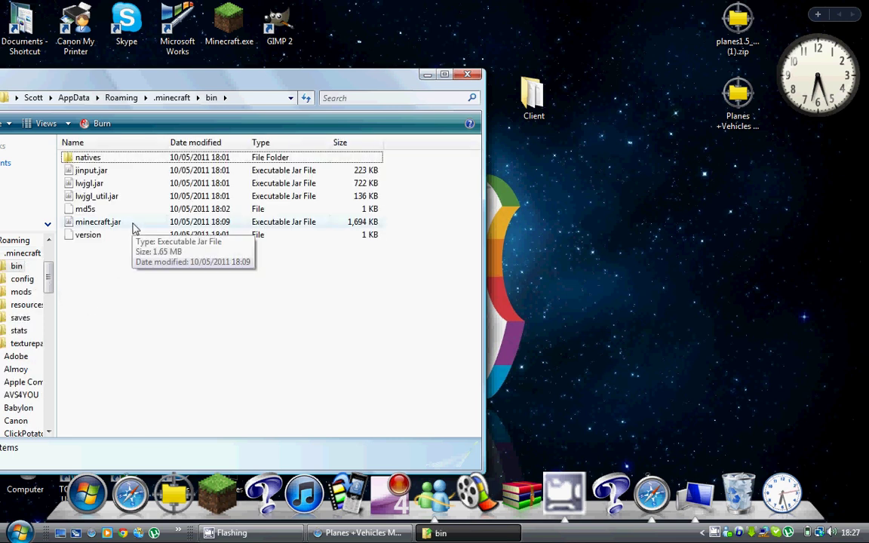
pyautogui.click(133, 228)
pyautogui.rightClick(133, 227)
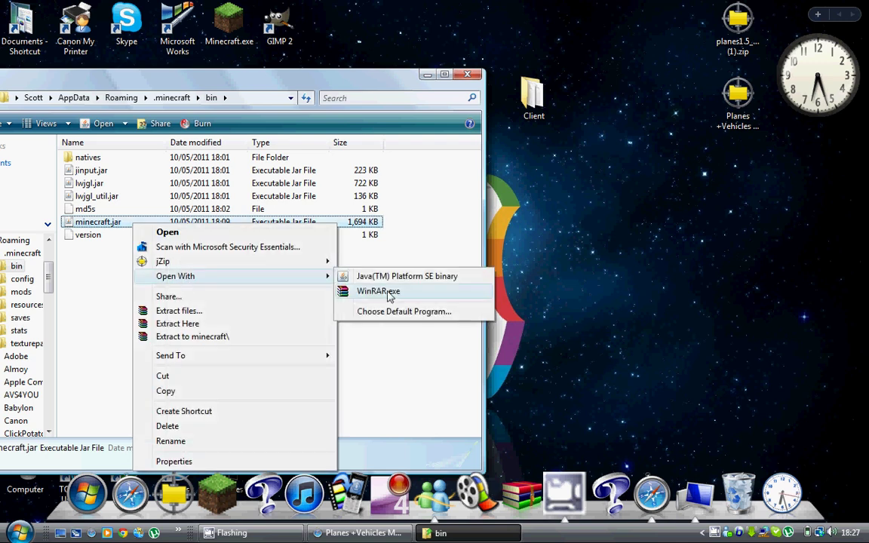
# - Open minecraft.jar in WinRAR, then minimize it to leave the bin folder visible
pyautogui.click(381, 293)
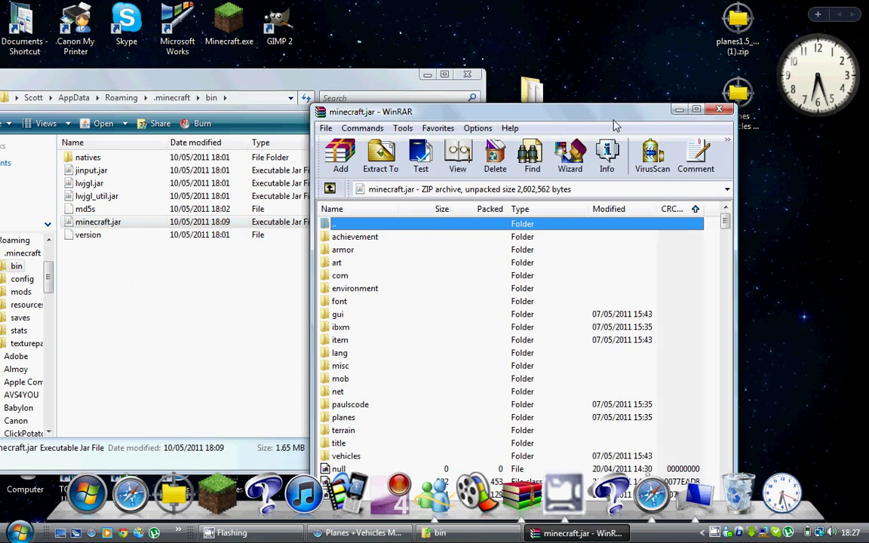
pyautogui.moveTo(656, 111); pyautogui.dragTo(720, 6)
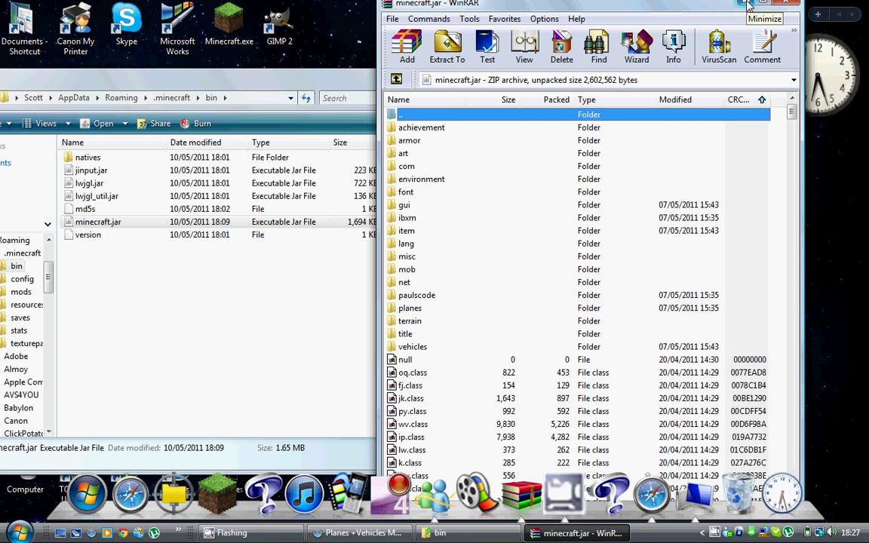
pyautogui.click(745, 4)
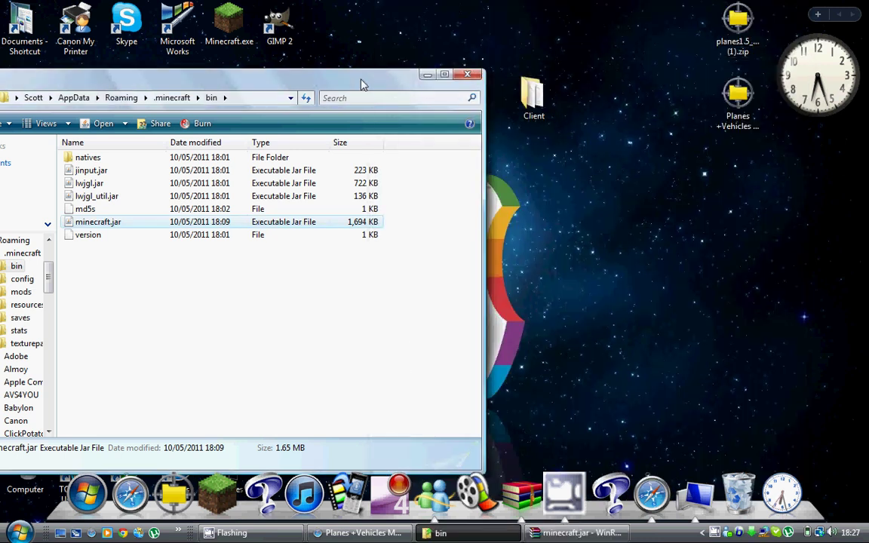
pyautogui.moveTo(334, 87); pyautogui.dragTo(420, 69)
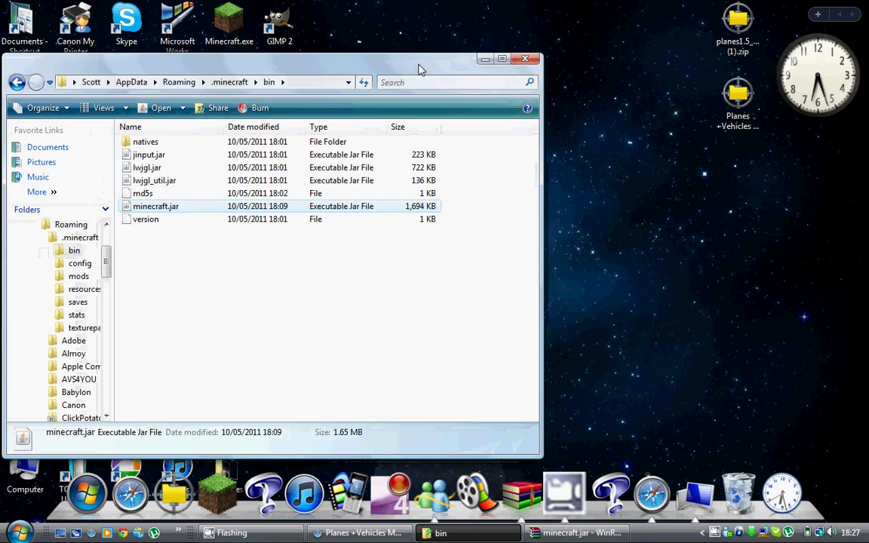
# - Return to .minecraft and open the desktop Client folder, placing both windows side by side
pyautogui.click(17, 83)
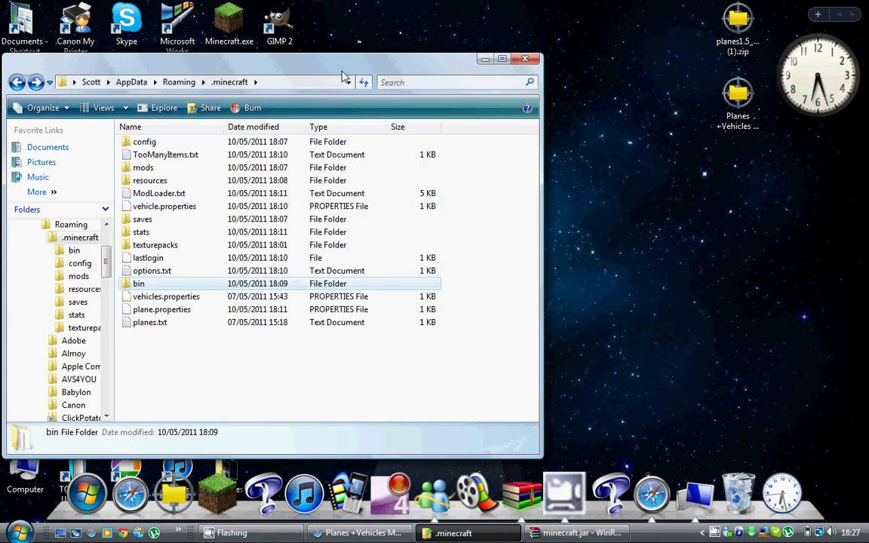
pyautogui.doubleClick(532, 94)
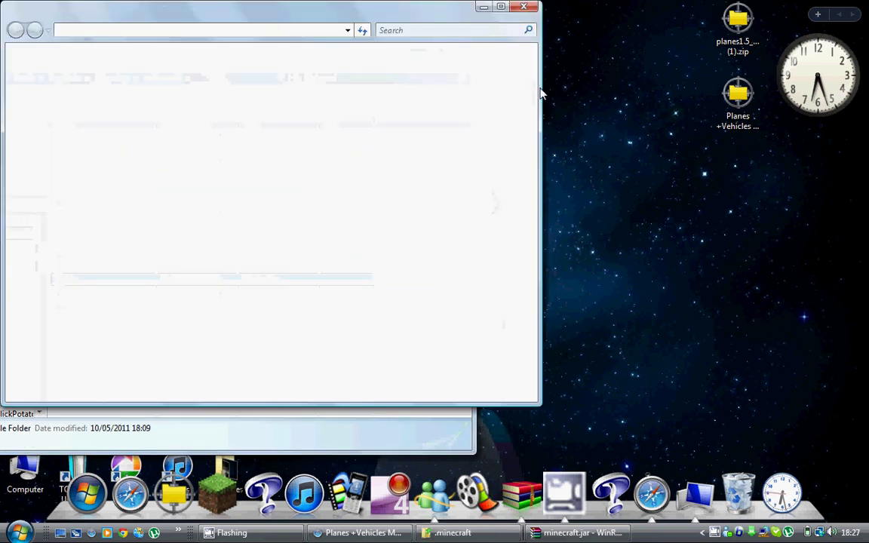
pyautogui.moveTo(407, 20); pyautogui.dragTo(733, 37)
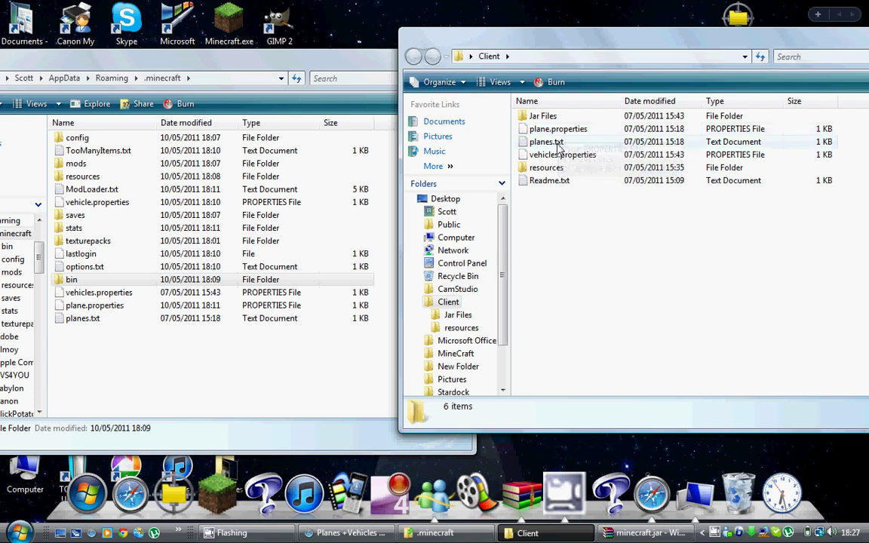
pyautogui.moveTo(558, 146)
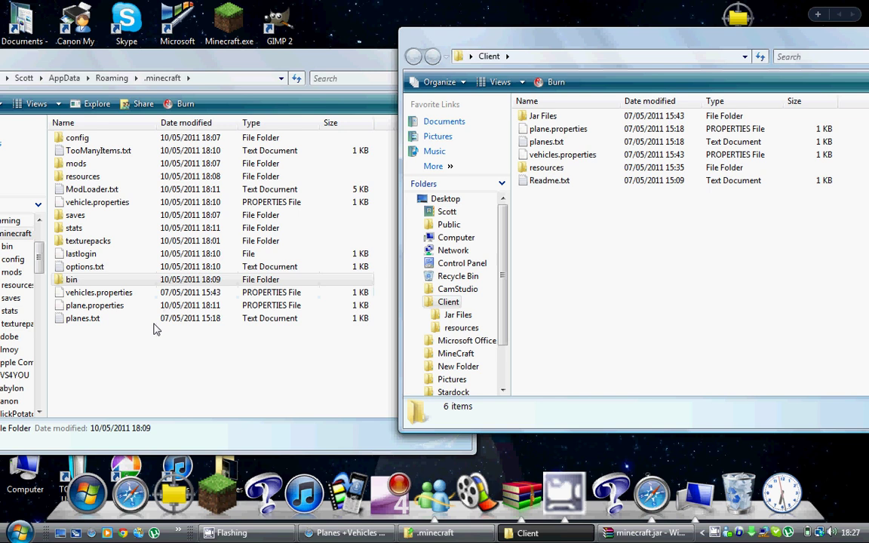
pyautogui.moveTo(207, 57); pyautogui.dragTo(281, 55)
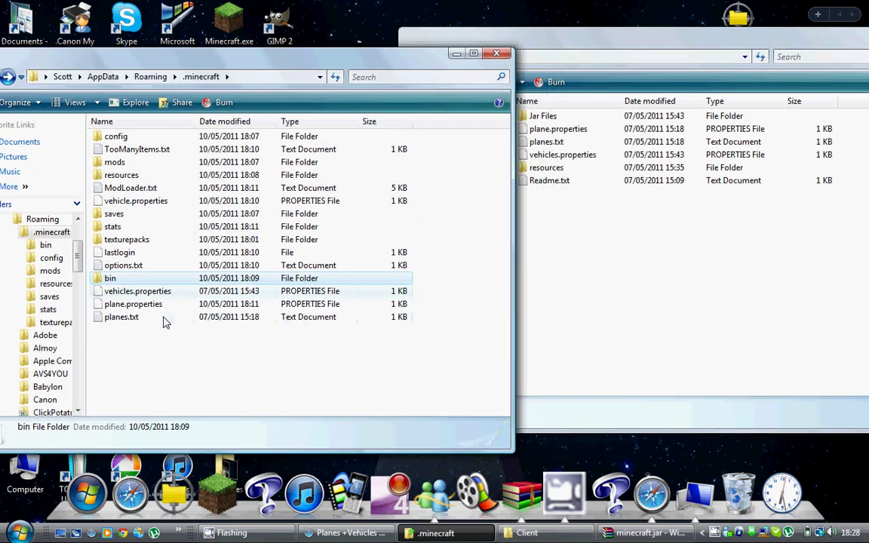
pyautogui.moveTo(226, 65); pyautogui.dragTo(124, 52)
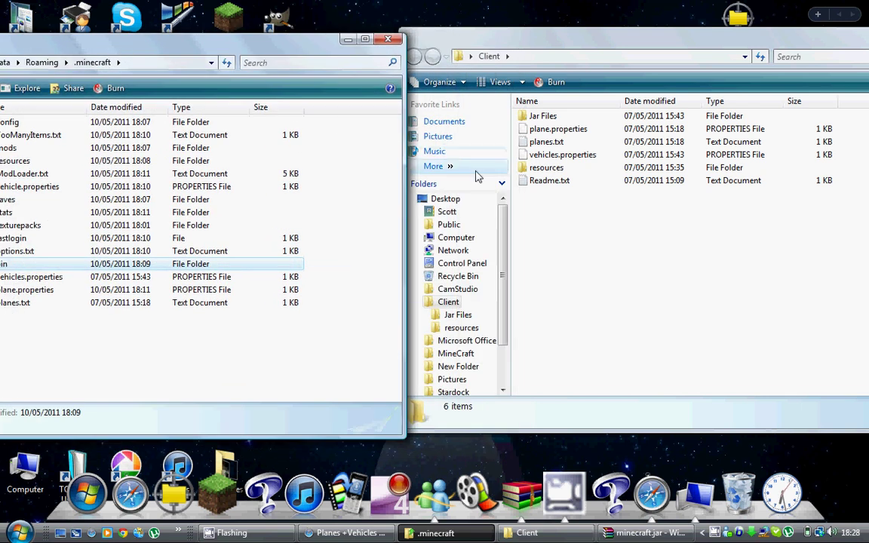
# - Merge Client's resources mod folder into .minecraft\resources, replacing same-named sound files like AAfire.wav
pyautogui.doubleClick(546, 167)
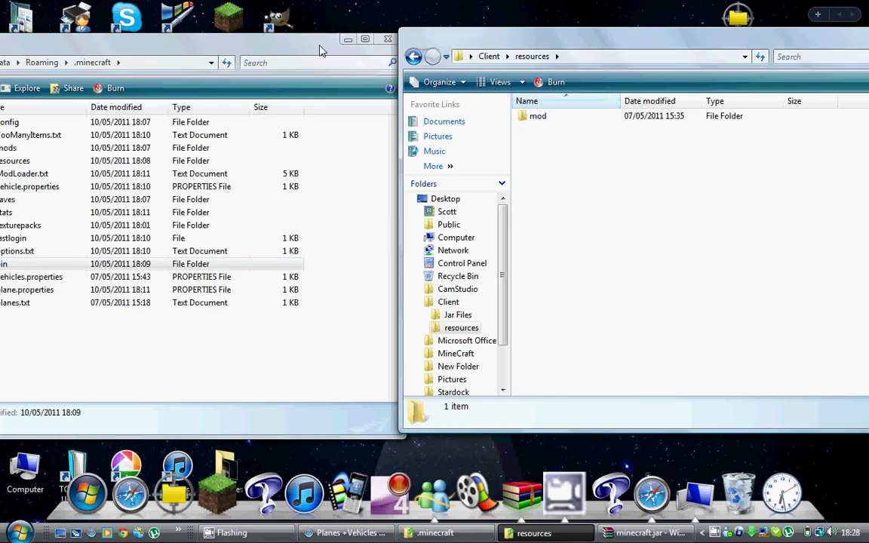
pyautogui.moveTo(324, 46); pyautogui.dragTo(384, 37)
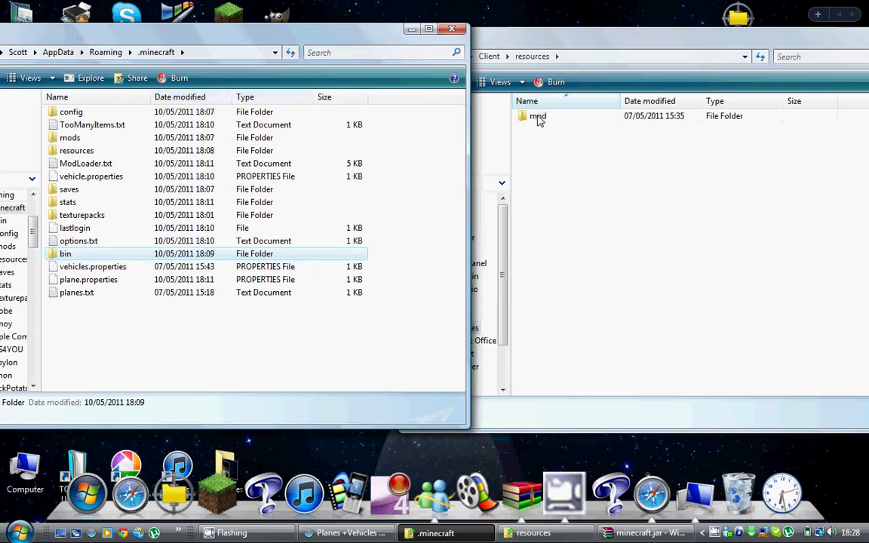
pyautogui.doubleClick(78, 150)
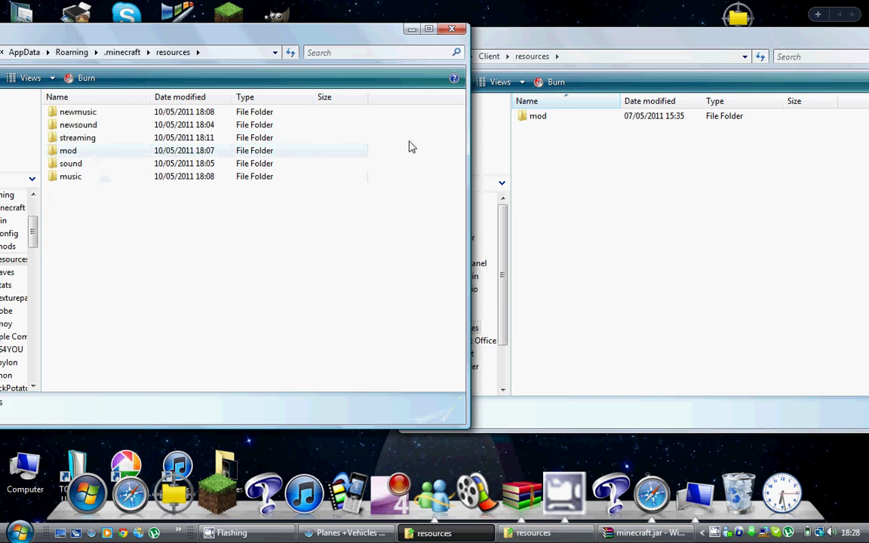
pyautogui.moveTo(549, 120); pyautogui.dragTo(284, 217)
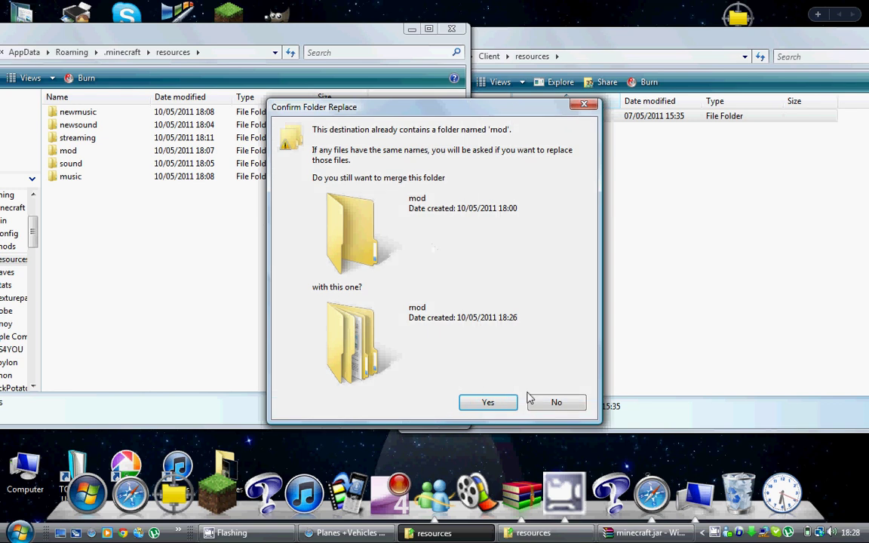
pyautogui.click(489, 403)
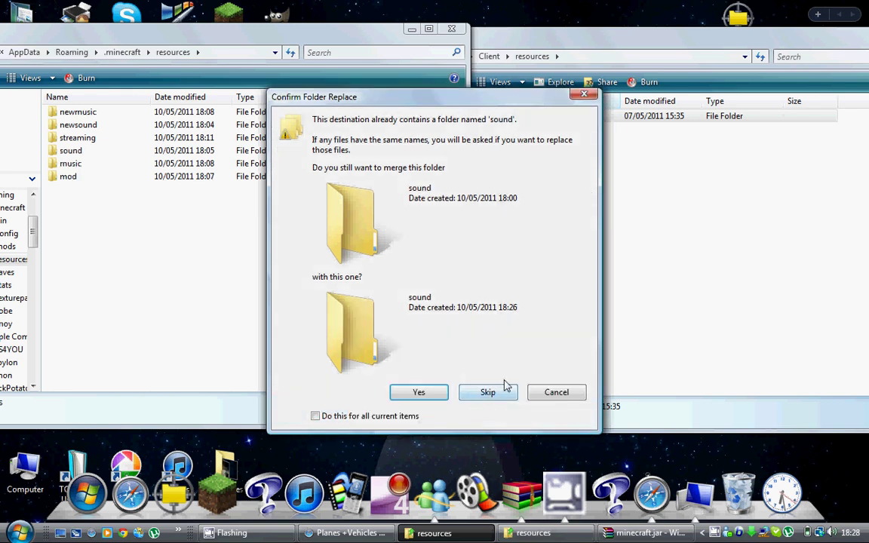
pyautogui.click(417, 393)
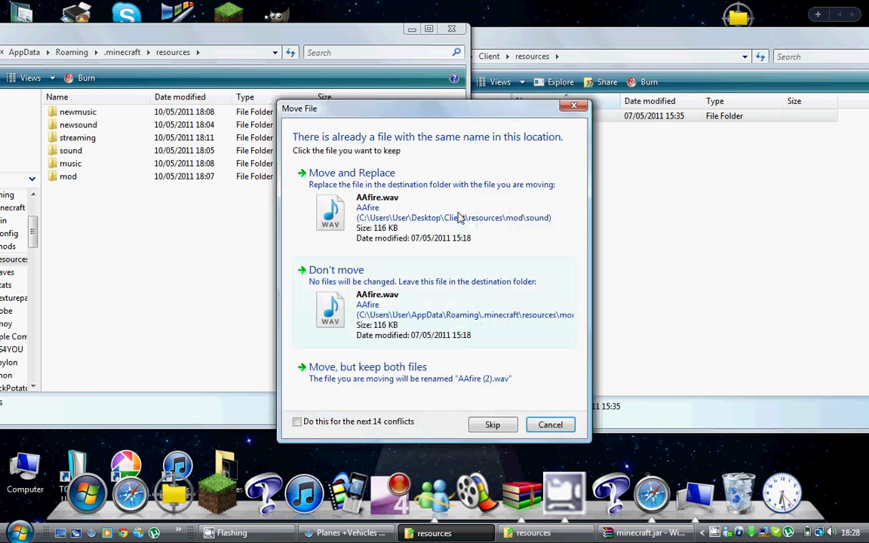
pyautogui.click(456, 218)
# - Return the Client window to its top folder and close the .minecraft resources window
pyautogui.click(575, 105)
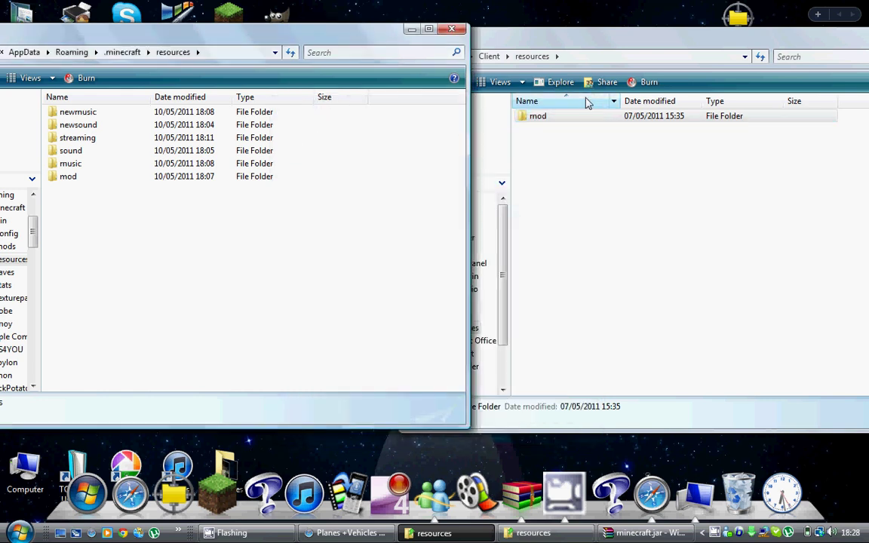
pyautogui.doubleClick(752, 41)
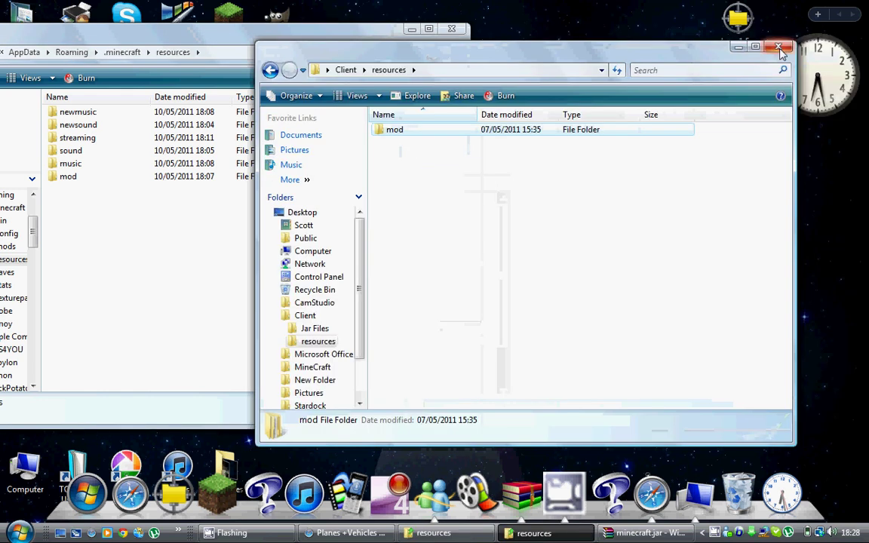
pyautogui.click(271, 70)
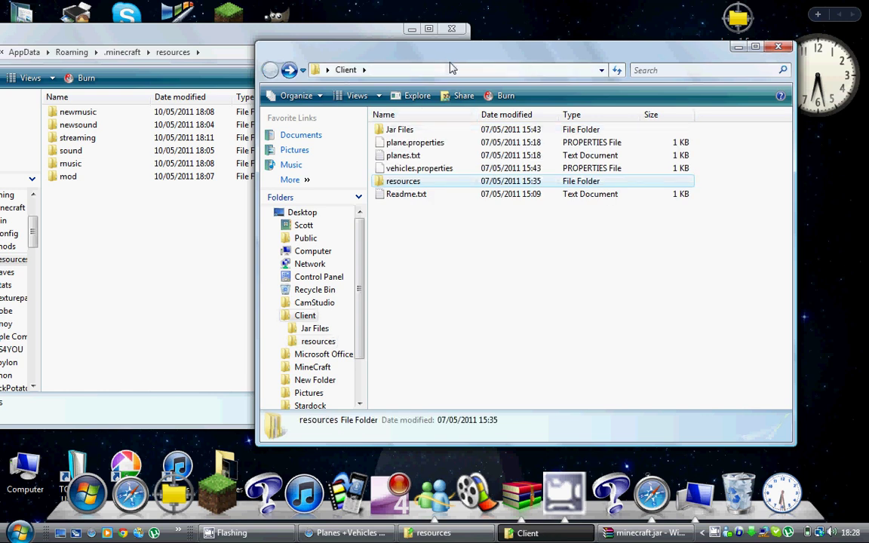
pyautogui.moveTo(410, 45); pyautogui.dragTo(585, 36)
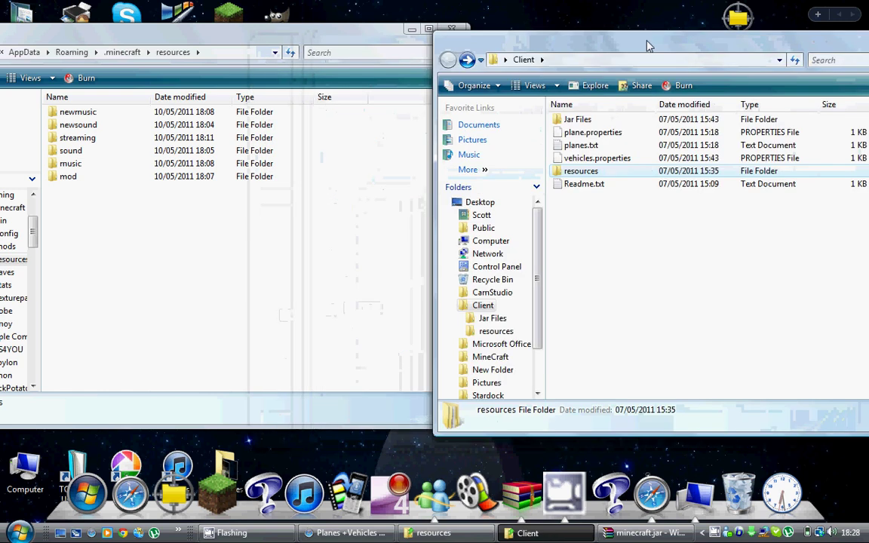
pyautogui.click(451, 28)
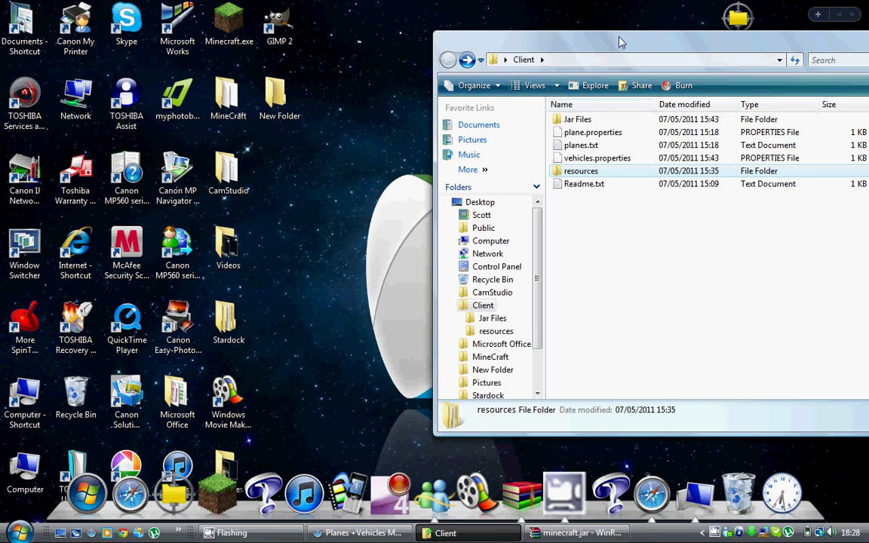
# - Bring the minecraft.jar WinRAR window back and open Client's Jar Files folder
pyautogui.moveTo(619, 42); pyautogui.dragTo(426, 1)
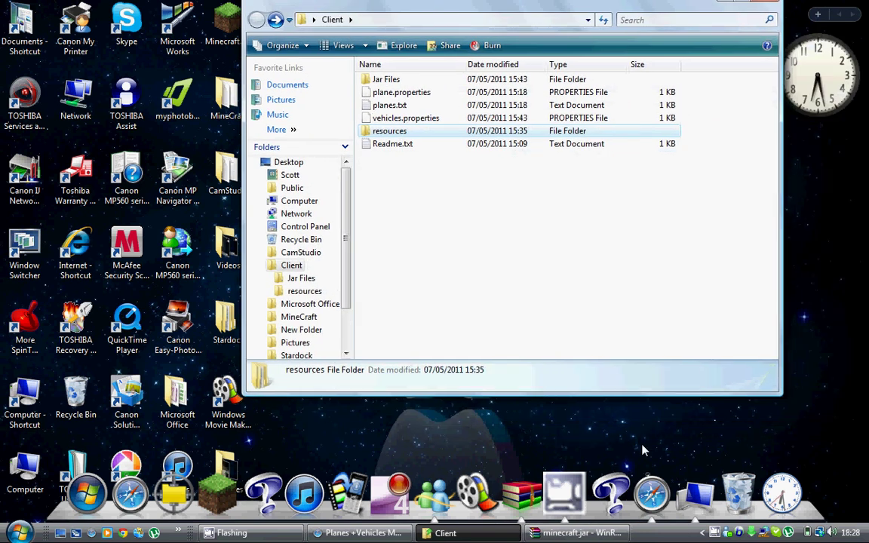
pyautogui.click(576, 533)
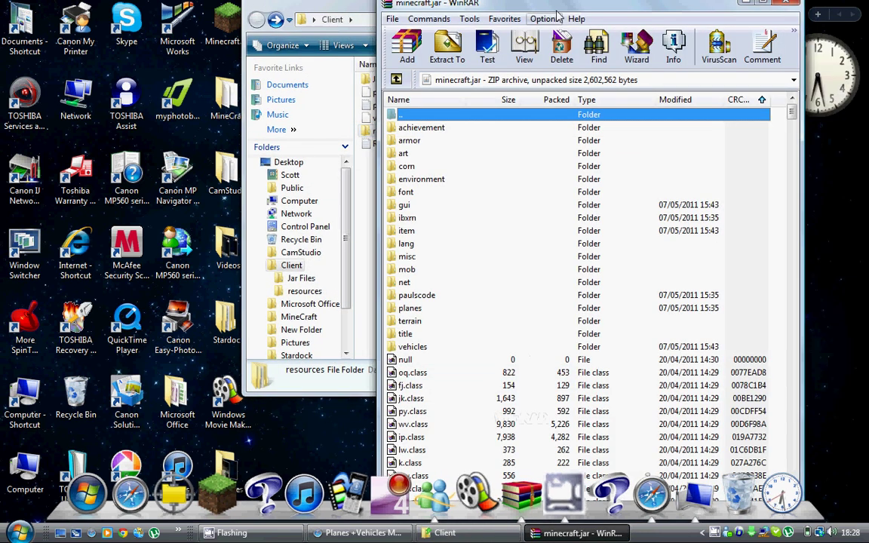
pyautogui.moveTo(556, 9); pyautogui.dragTo(589, 9)
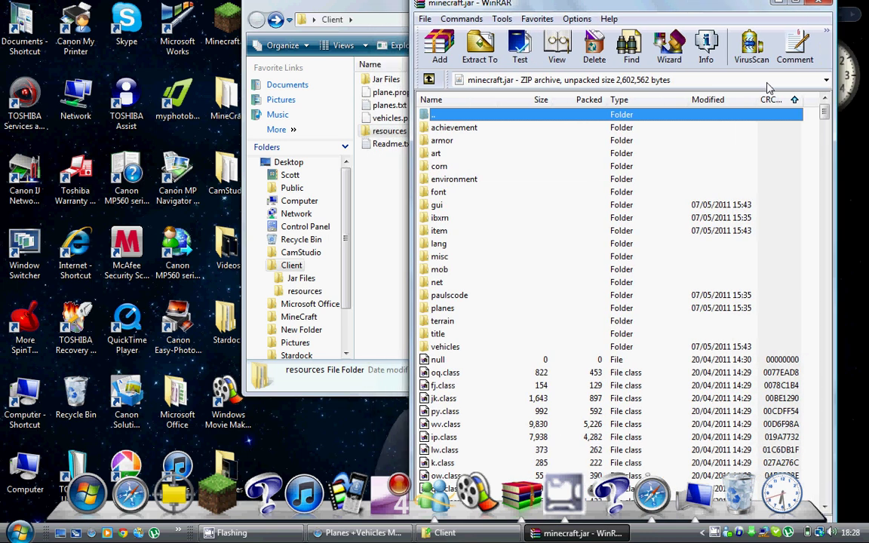
pyautogui.moveTo(824, 113); pyautogui.dragTo(825, 133)
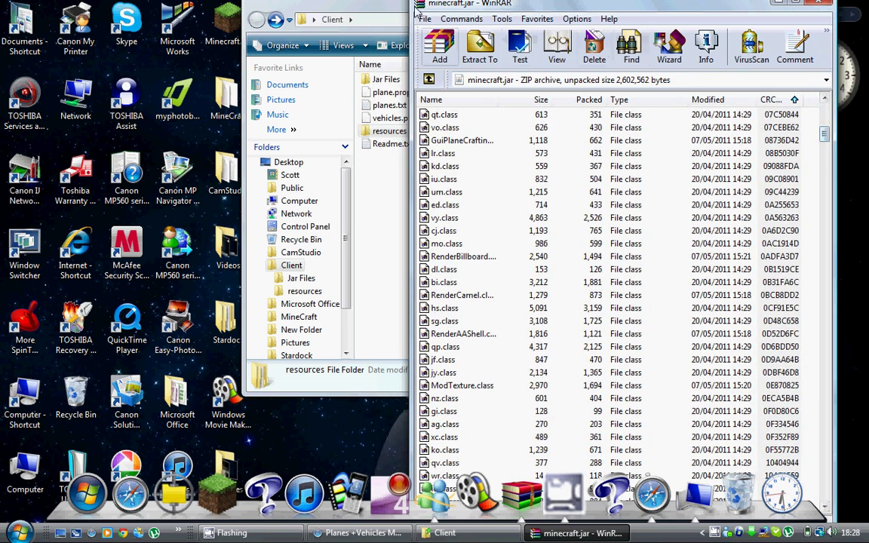
pyautogui.moveTo(339, 11); pyautogui.dragTo(254, 14)
pyautogui.doubleClick(325, 83)
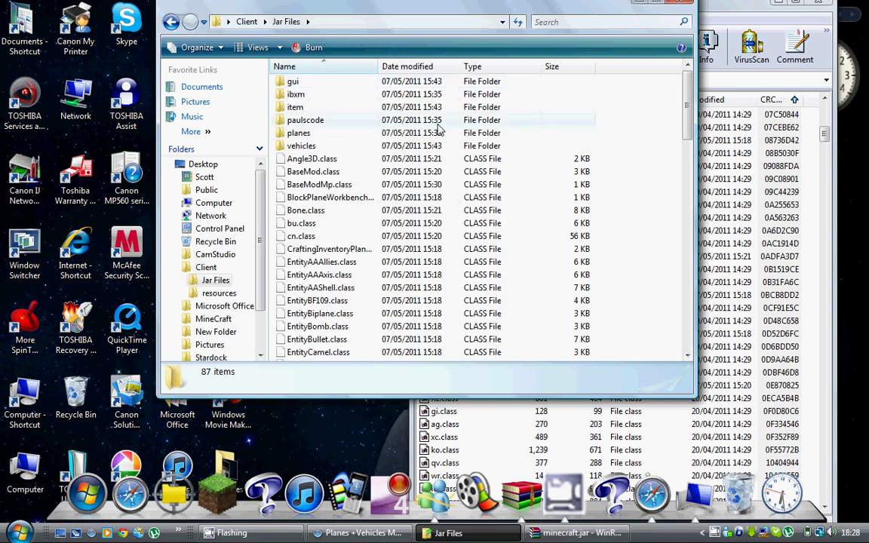
# - Add all 87 Jar Files items into minecraft.jar, then close WinRAR and Jar Files
pyautogui.moveTo(688, 105); pyautogui.dragTo(687, 317)
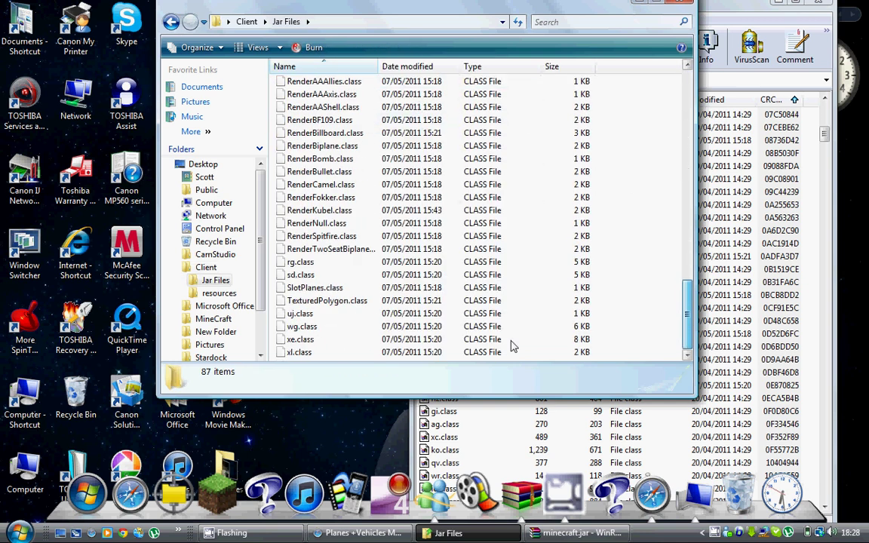
pyautogui.moveTo(354, 351); pyautogui.dragTo(337, 38)
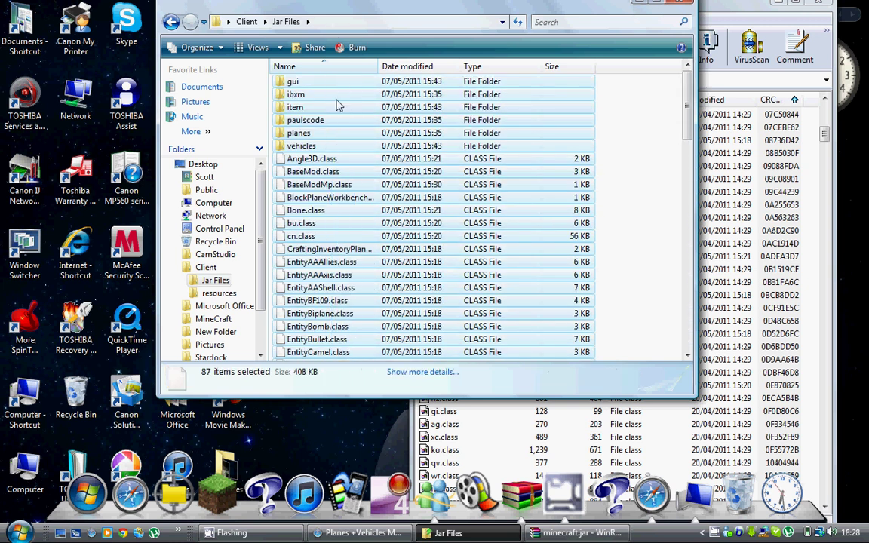
pyautogui.moveTo(609, 513); pyautogui.dragTo(603, 372)
pyautogui.click(630, 383)
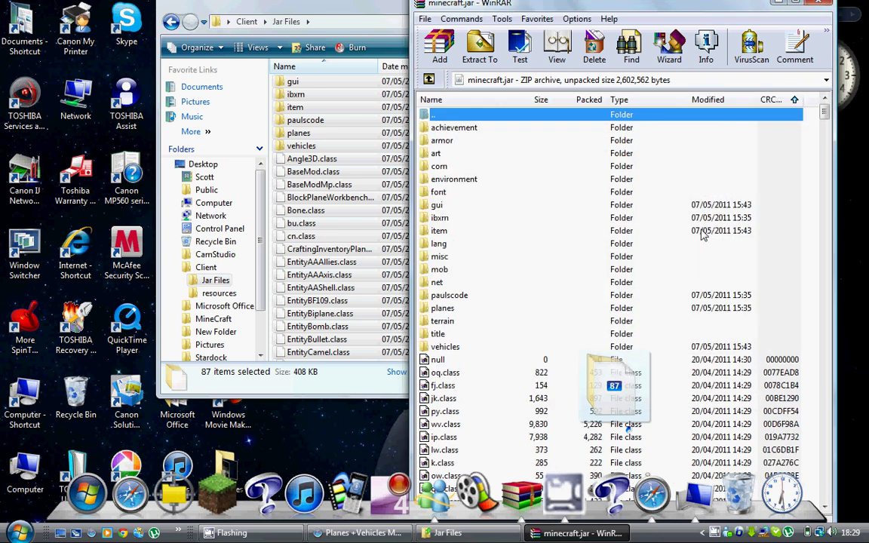
pyautogui.click(825, 6)
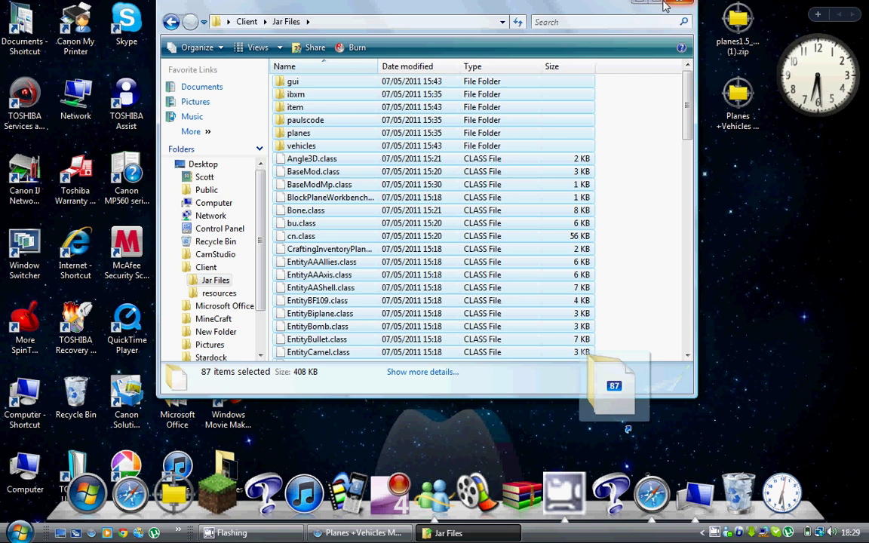
pyautogui.click(632, 6)
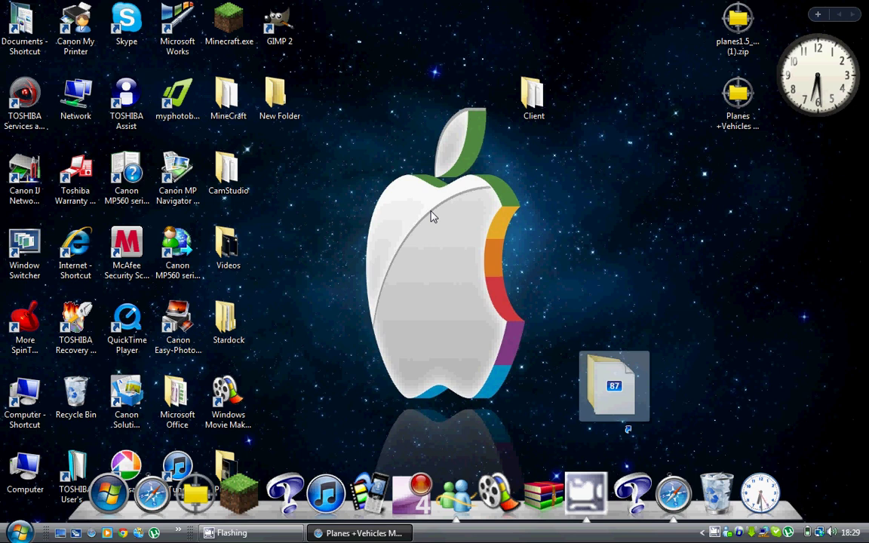
pyautogui.click(715, 532)
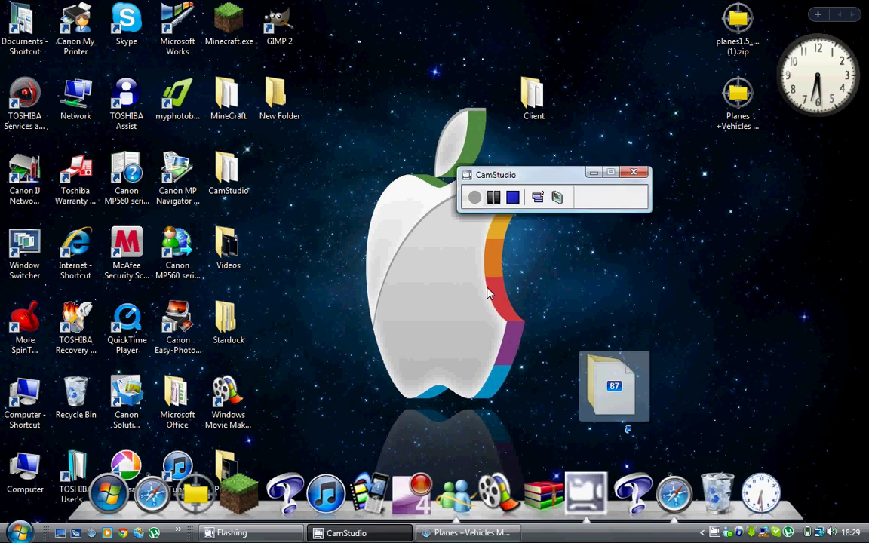